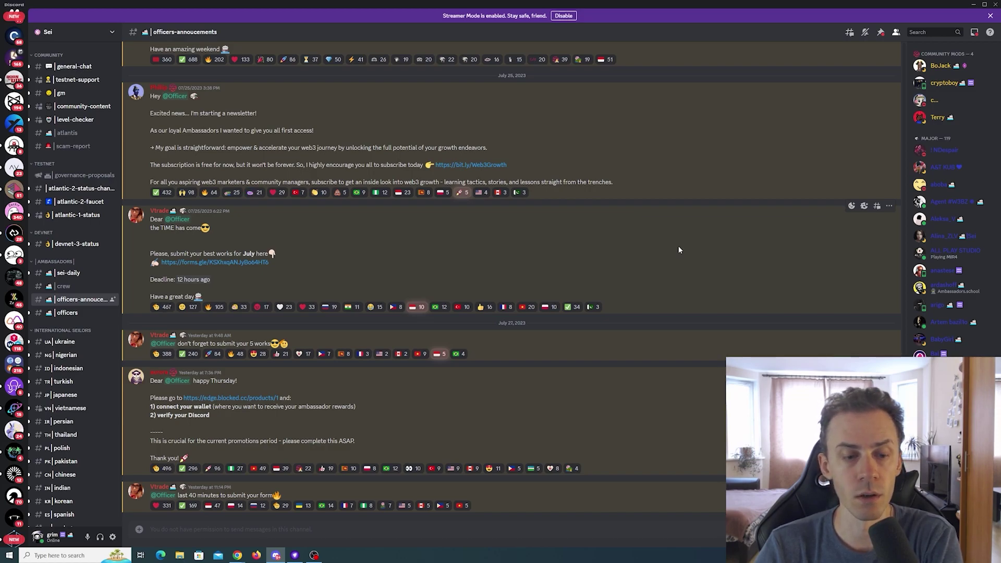
Open the edge.blocked.cc/products/1 link from the officers-announcements post.
click(246, 398)
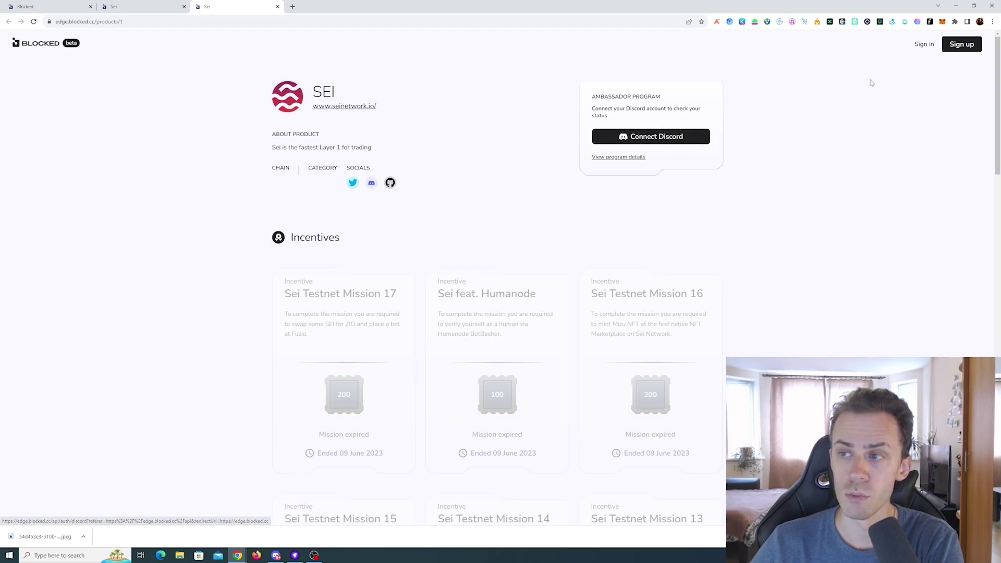
Connect Discord from the Ambassador Program box and authorize Blocked on Discord's page.
click(641, 136)
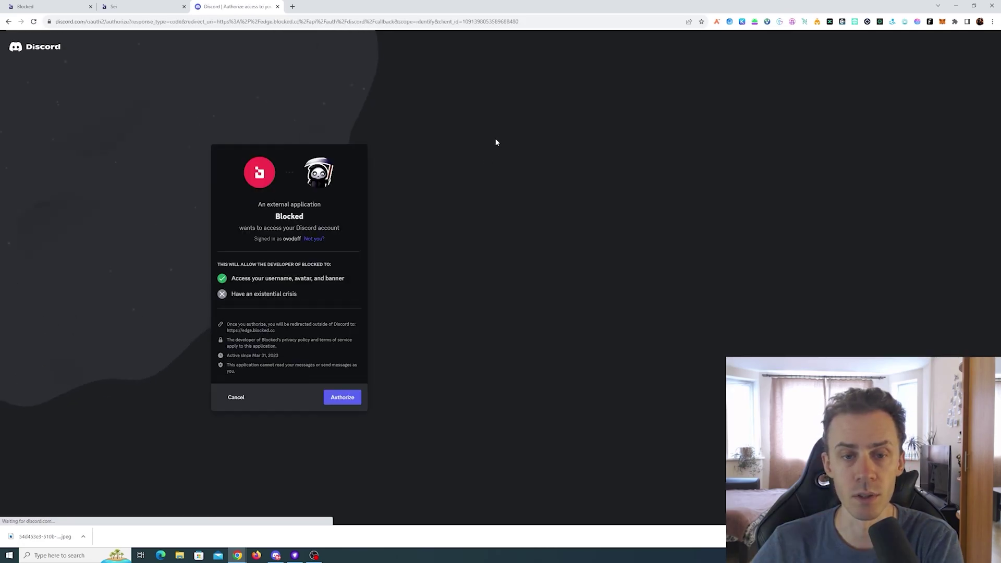
click(338, 403)
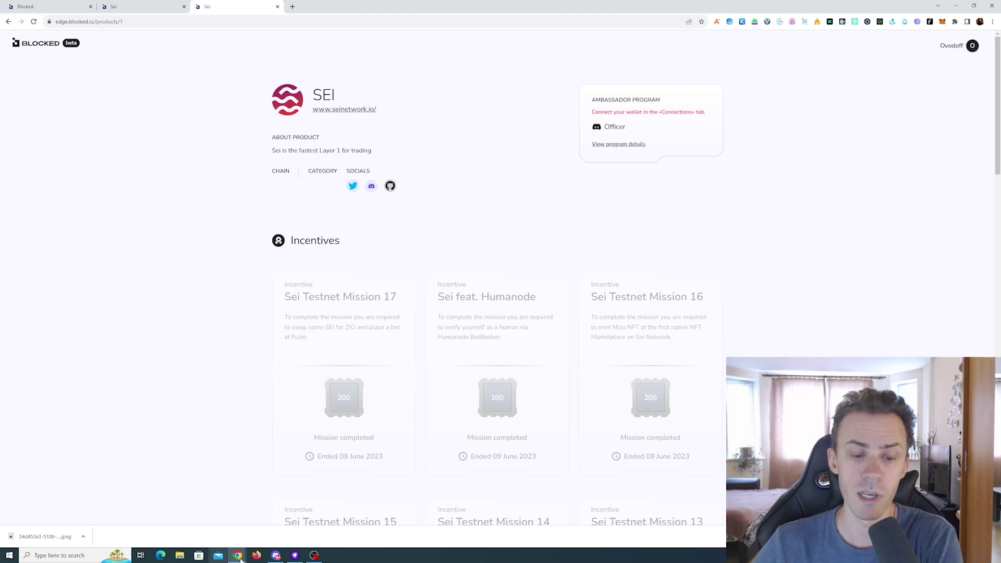
click(275, 555)
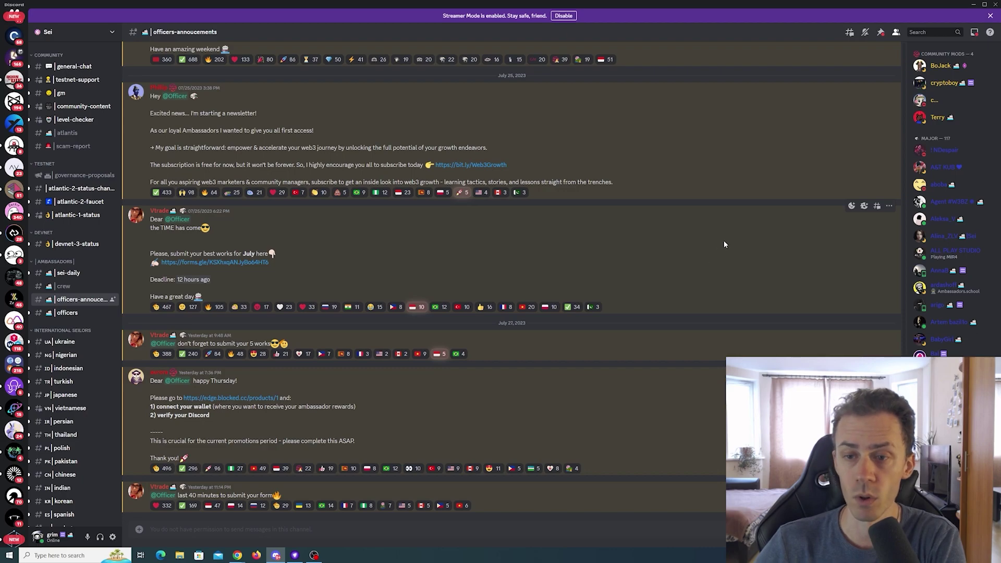
key(alt+Tab)
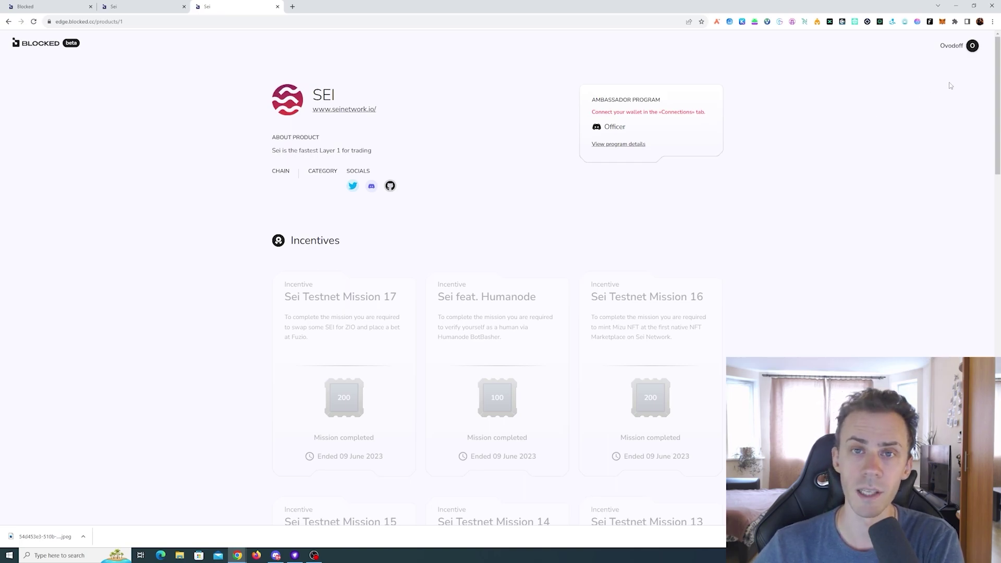
click(969, 46)
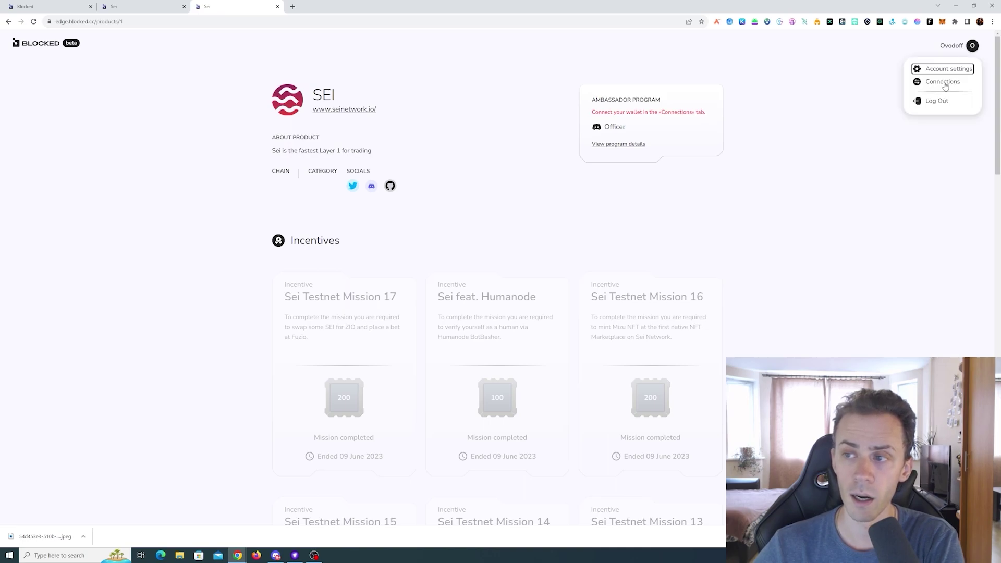
click(942, 84)
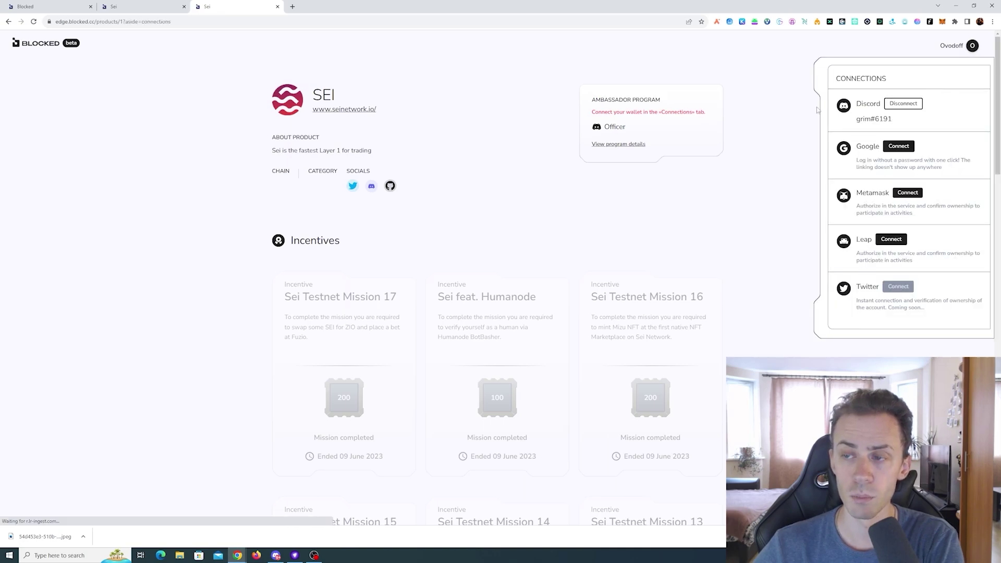
click(892, 239)
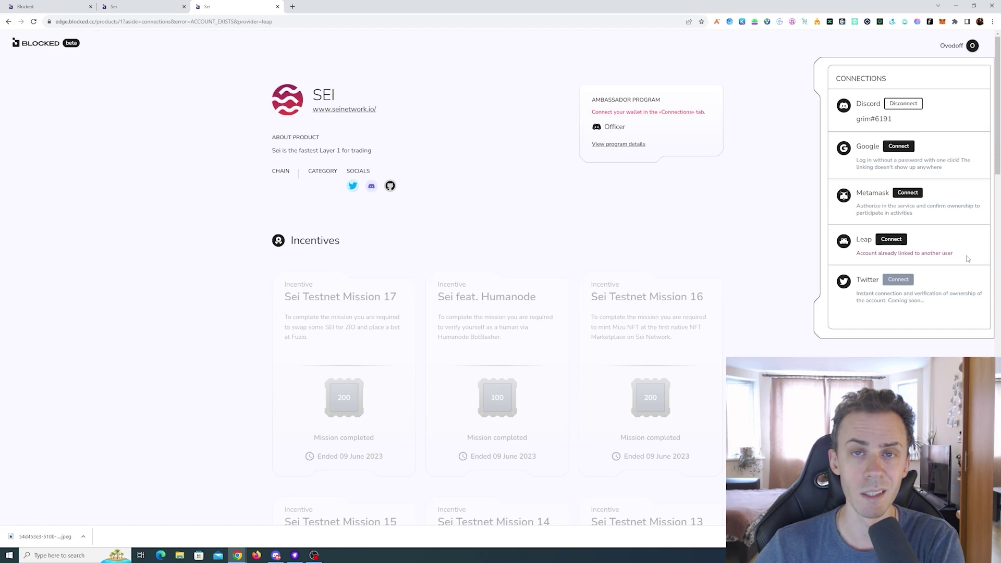
click(779, 199)
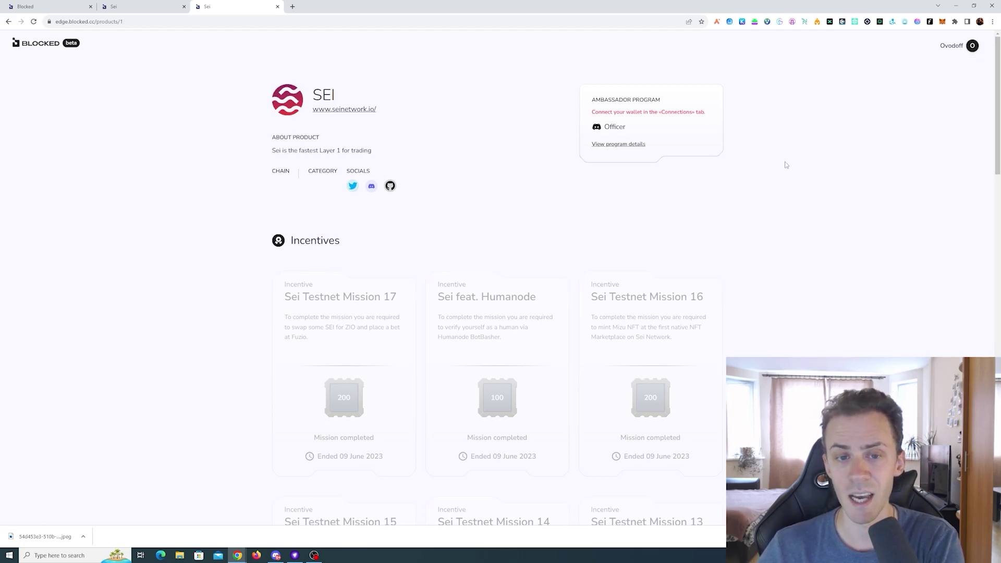
Review the SEI page missions, then bring up the account menu to log in with Leap.
scroll(813, 151, down, 3)
scroll(834, 102, up, 3)
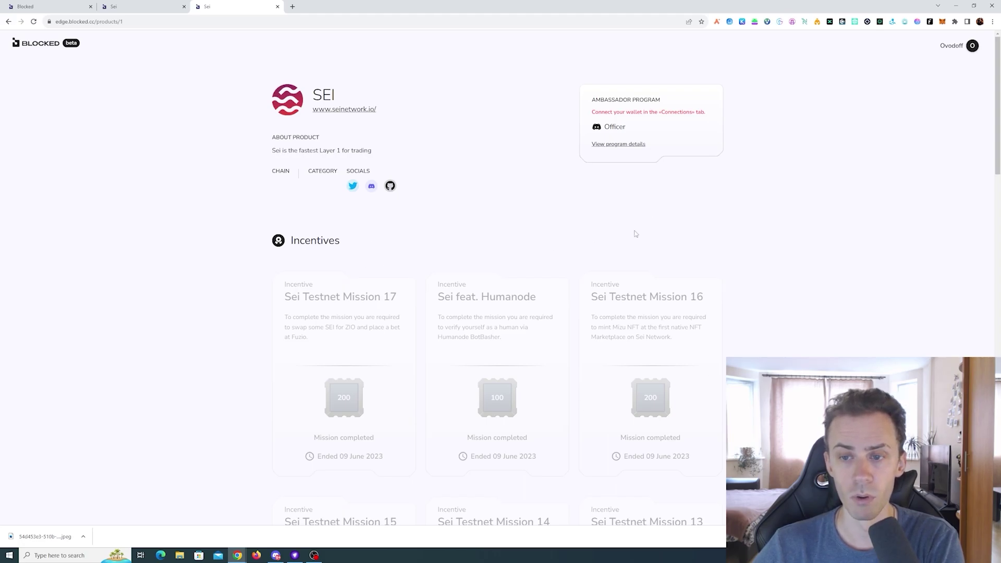
scroll(804, 192, down, 8)
scroll(801, 196, up, 8)
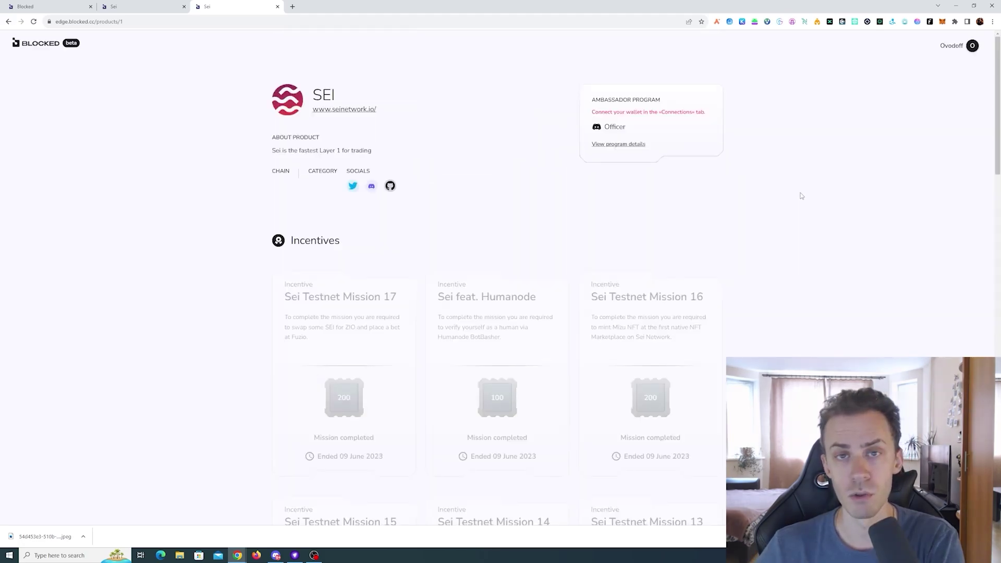
click(973, 46)
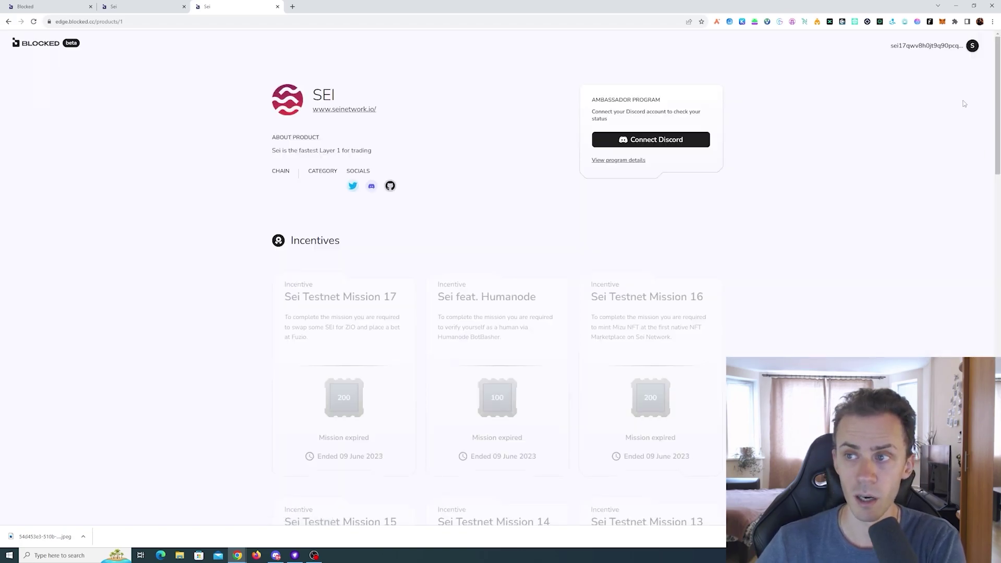
Check the Leap wallet link in the Connections panel, close it and review the page.
click(970, 46)
click(921, 83)
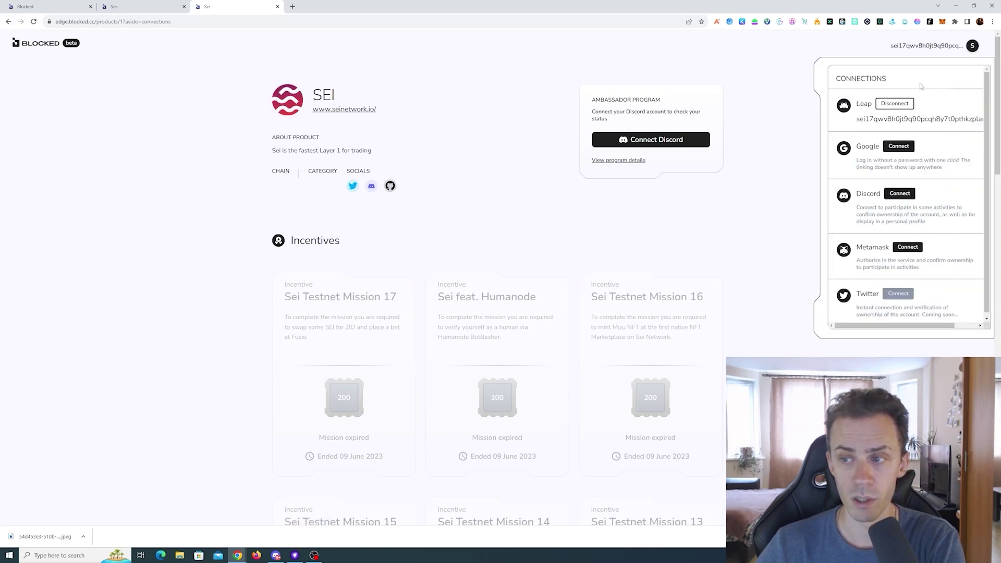
click(780, 191)
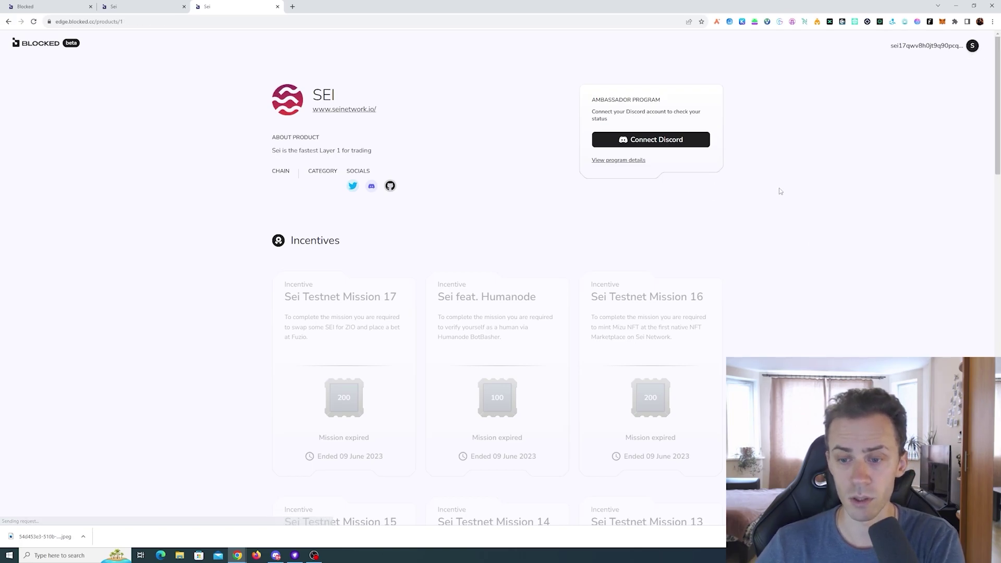
scroll(792, 189, down, 4)
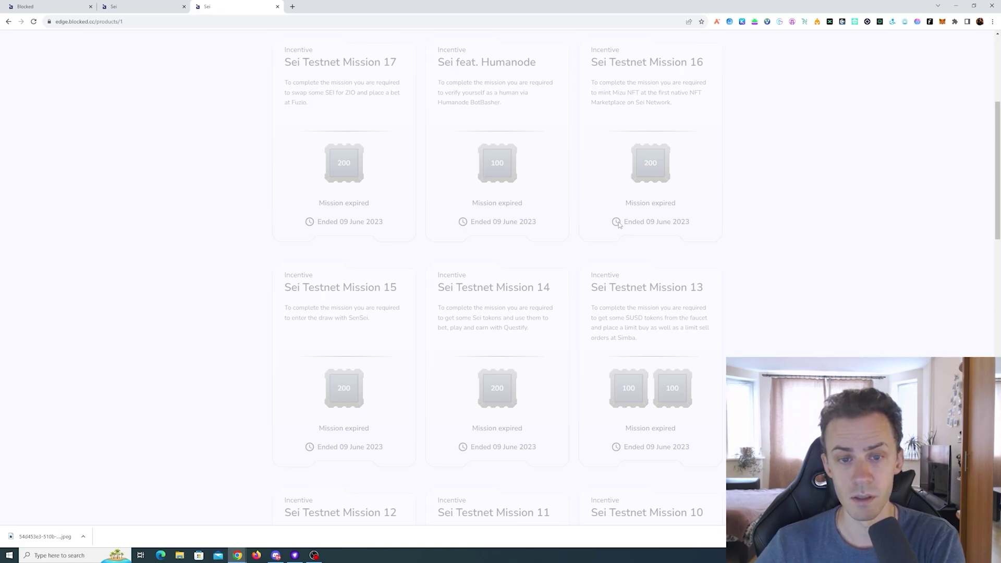
scroll(773, 186, up, 2)
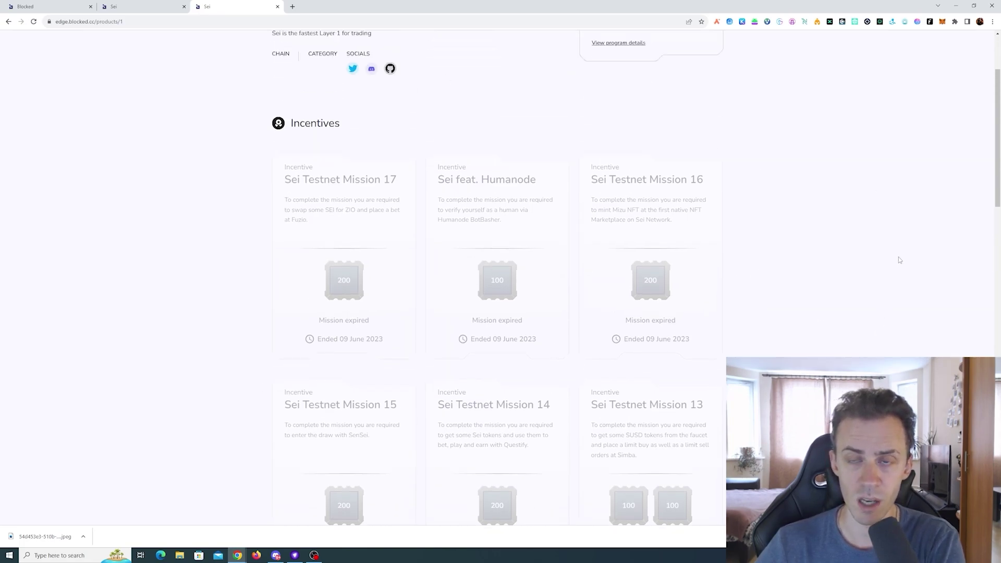
scroll(898, 259, up, 2)
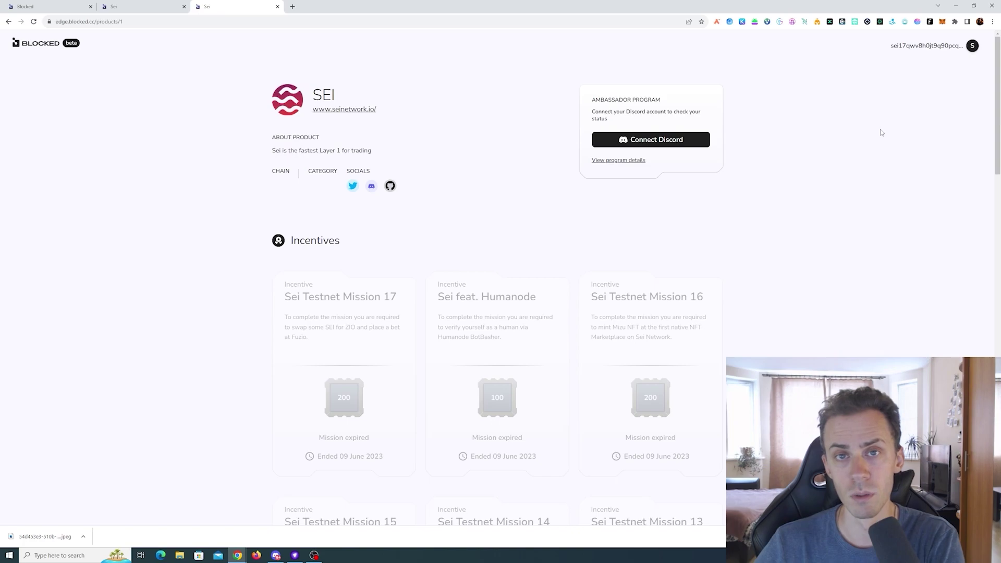
Recheck the Connections panel from the account menu, then dismiss it.
click(969, 48)
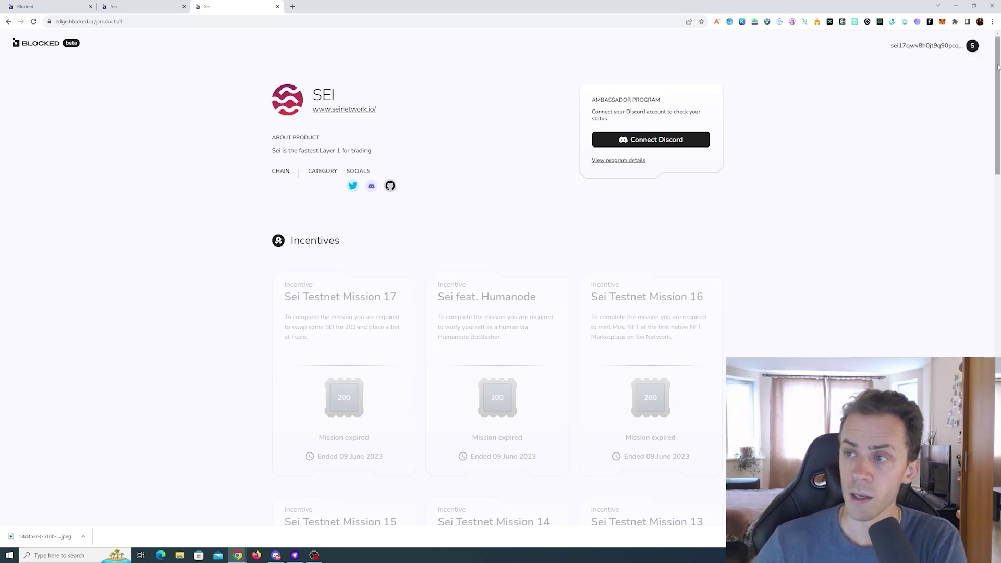
click(972, 46)
click(945, 82)
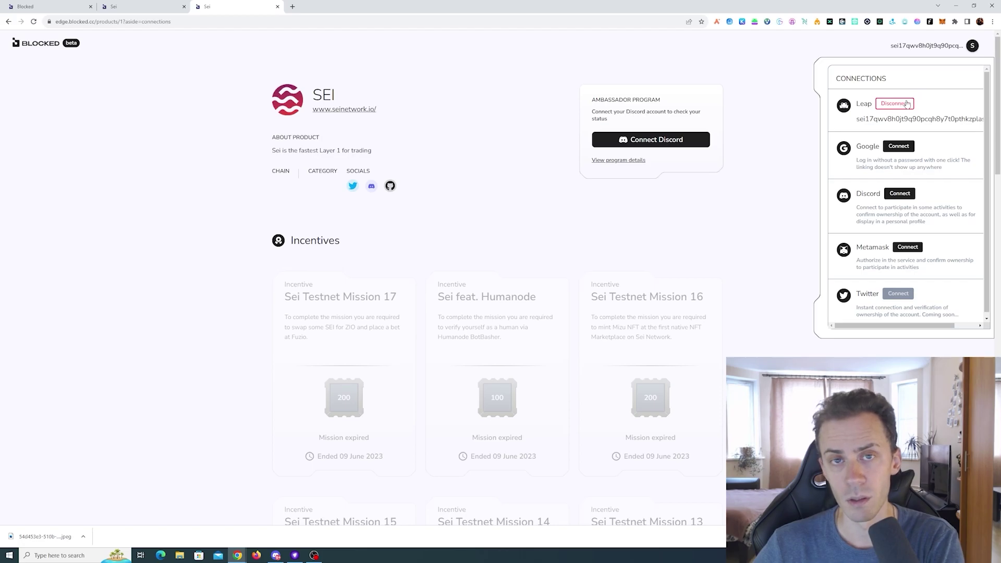
key(Escape)
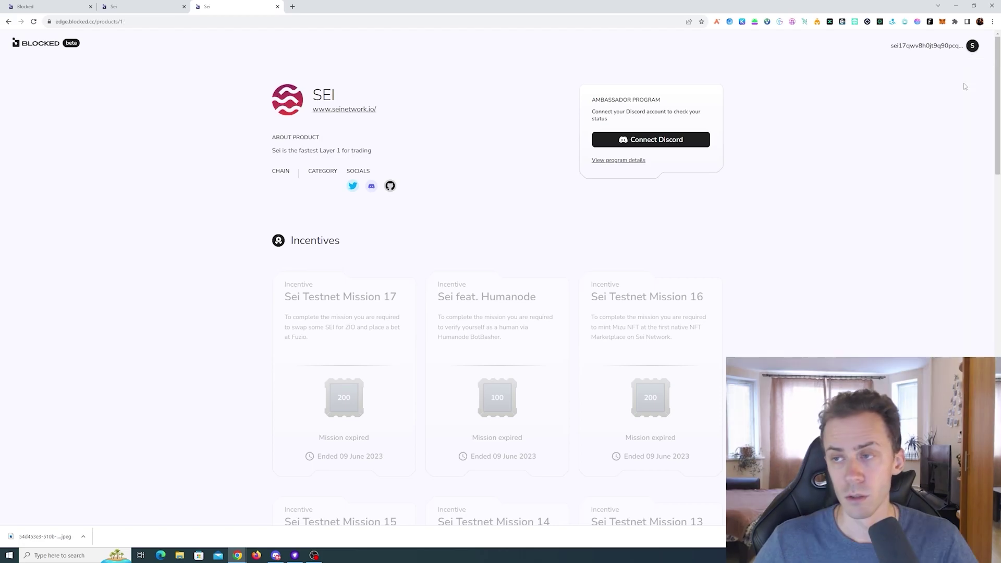
click(971, 50)
Save a username, email and password in Account settings and close the panel.
click(931, 69)
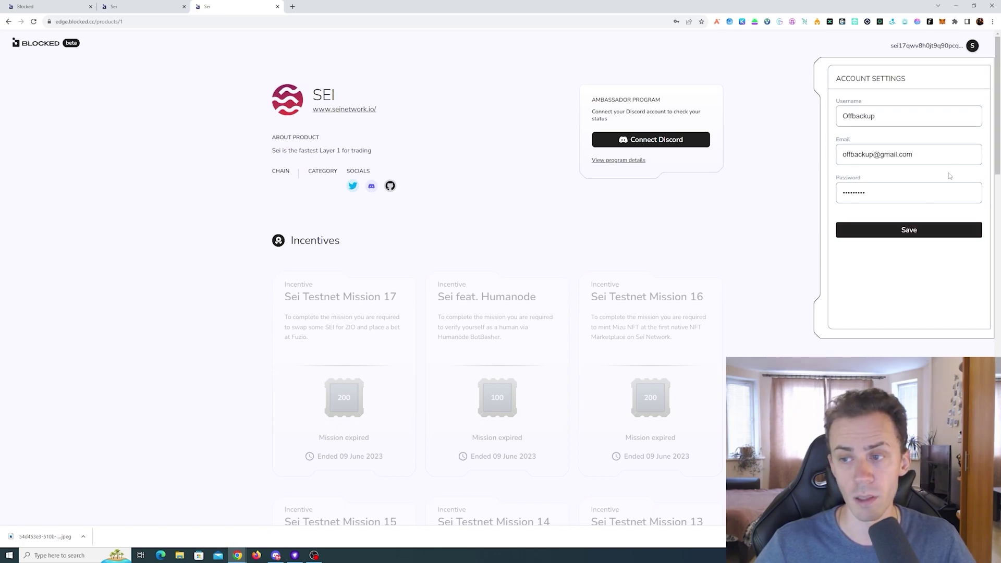
click(897, 230)
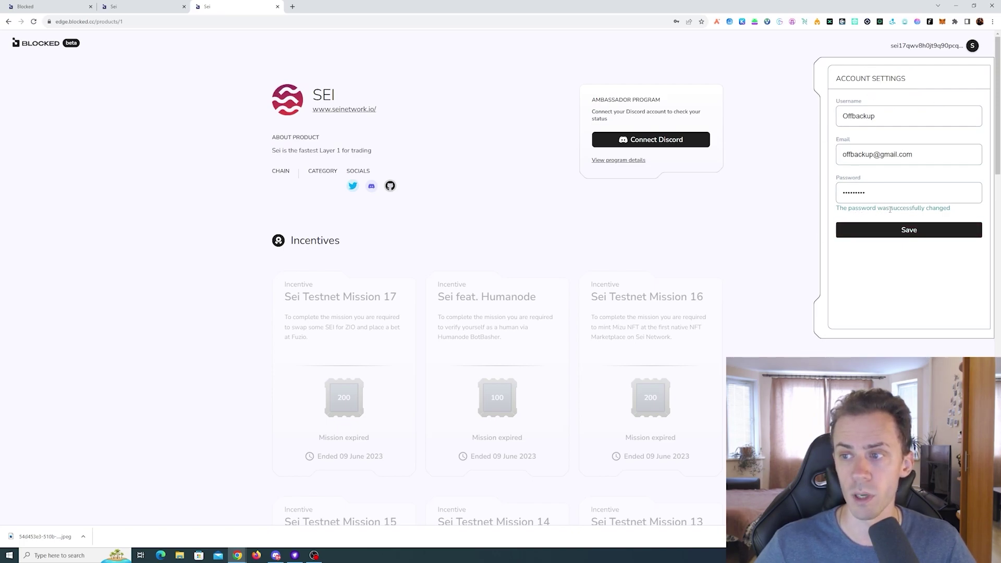
click(752, 162)
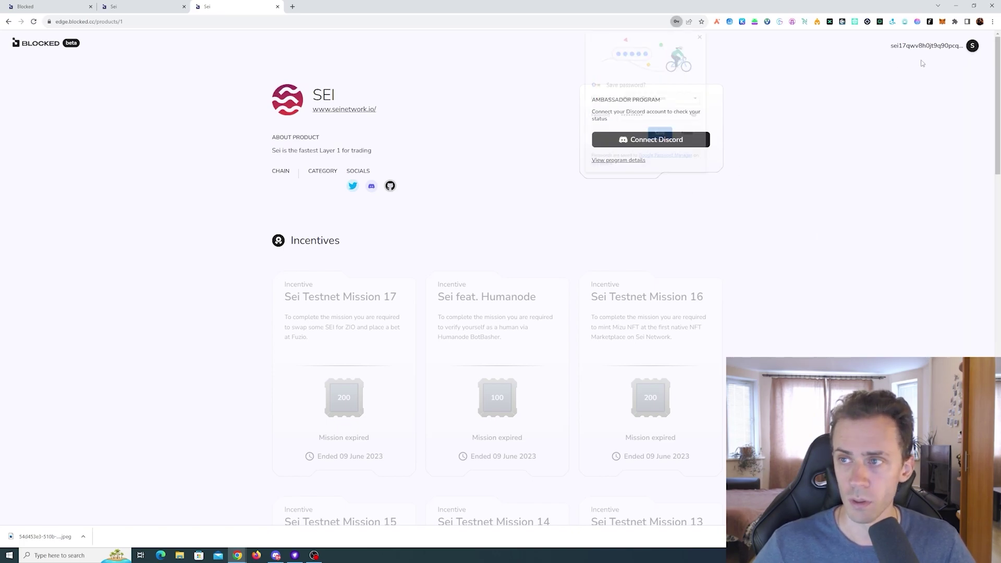
click(942, 48)
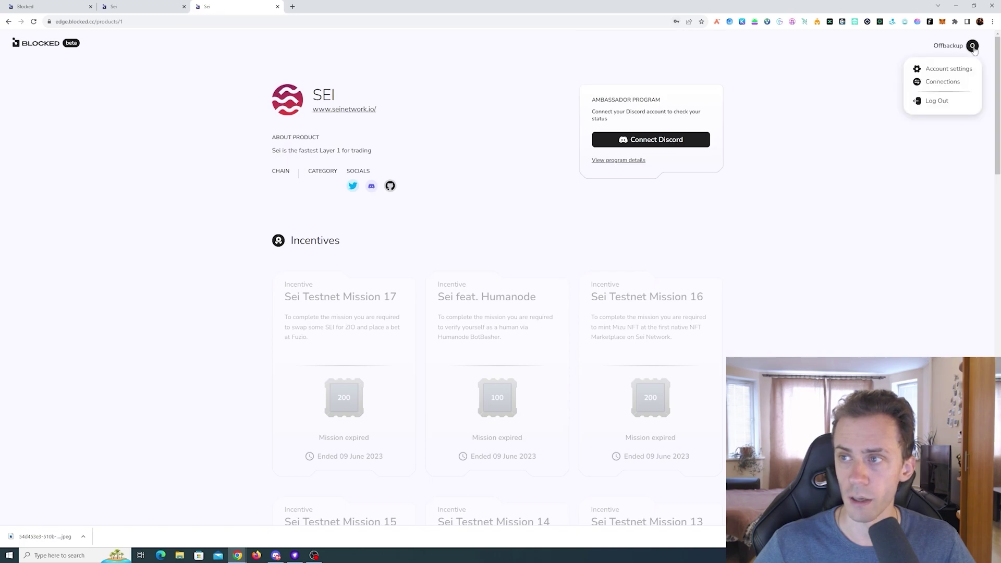
click(880, 61)
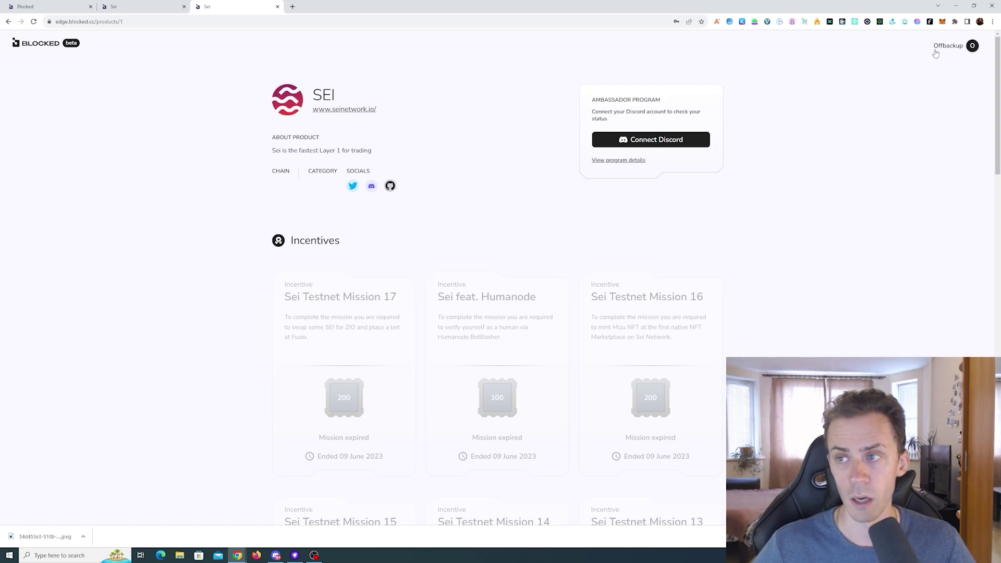
click(972, 46)
Sign back into Blocked with the saved email and password credentials.
click(942, 82)
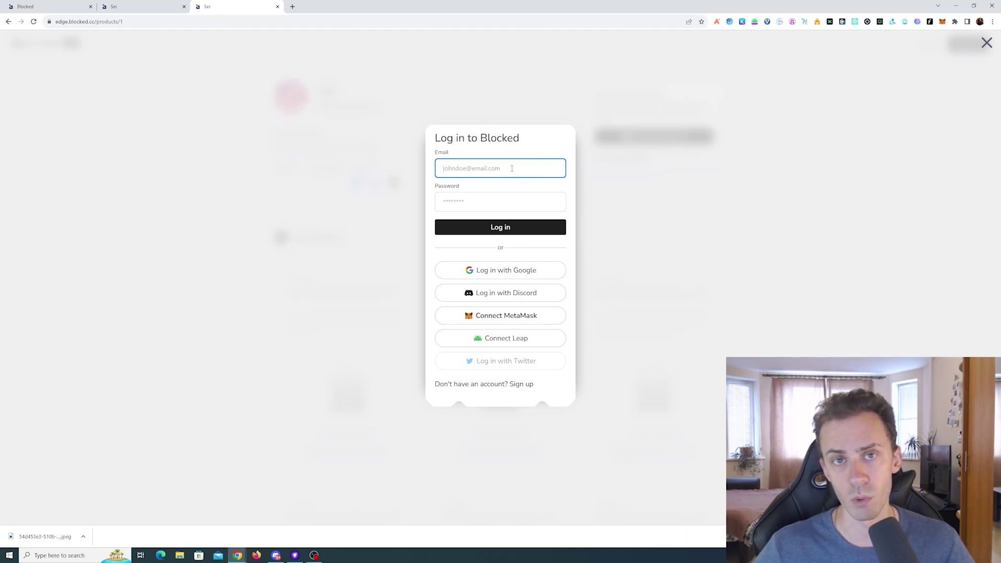
key(ctrl+shift+l)
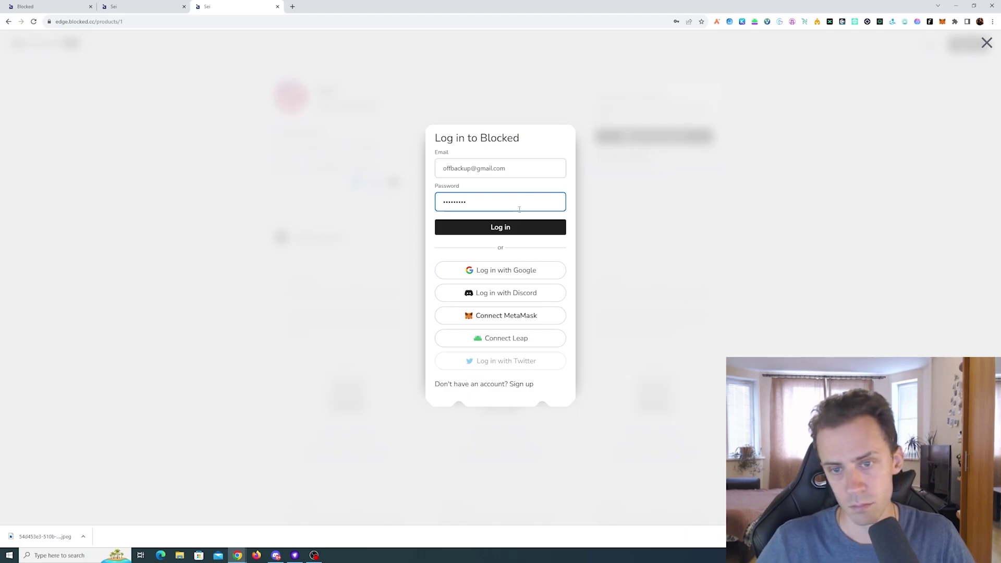
key(Return)
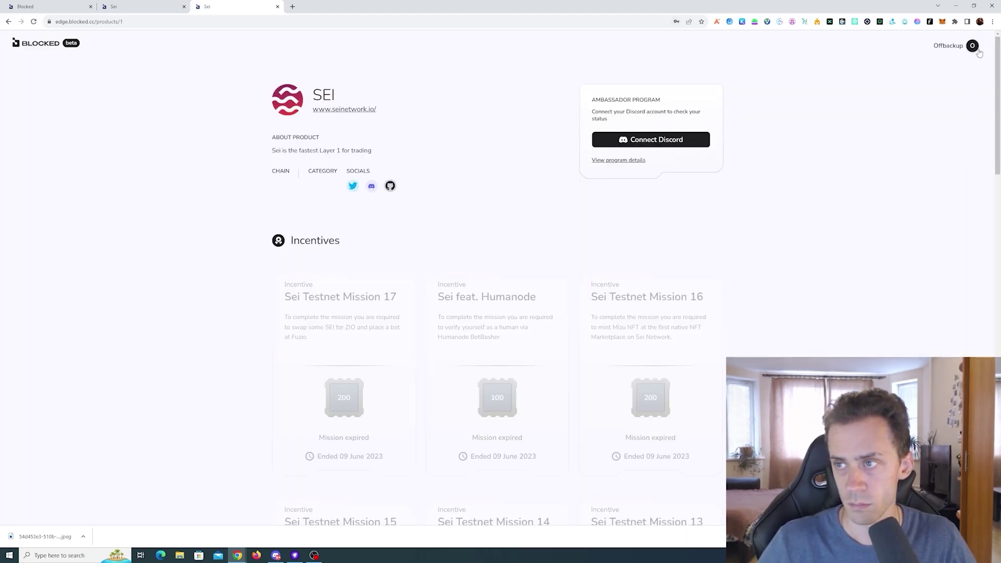
click(973, 47)
Confirm in the Connections list that Leap isn't linked, then go back.
click(941, 82)
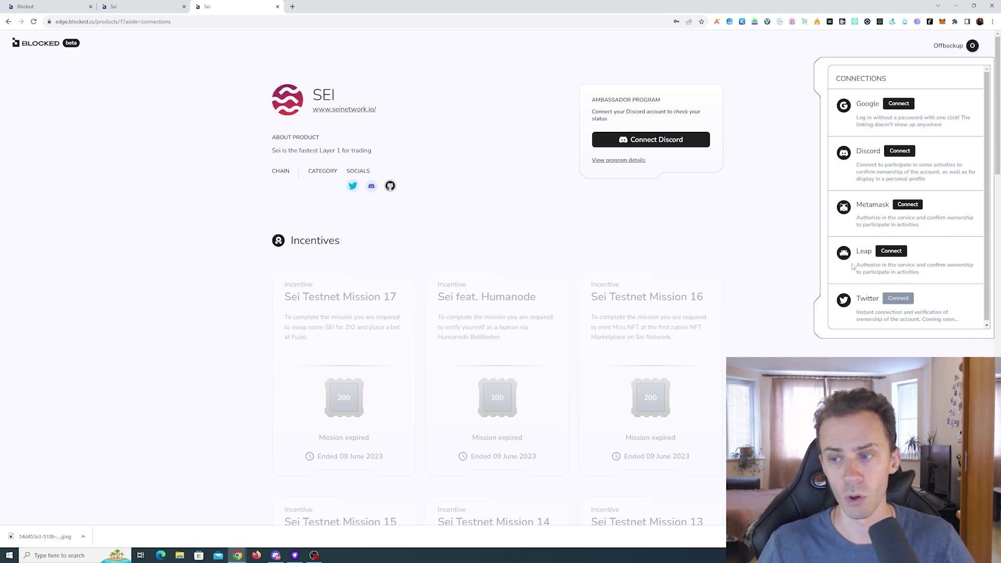
key(alt+Left)
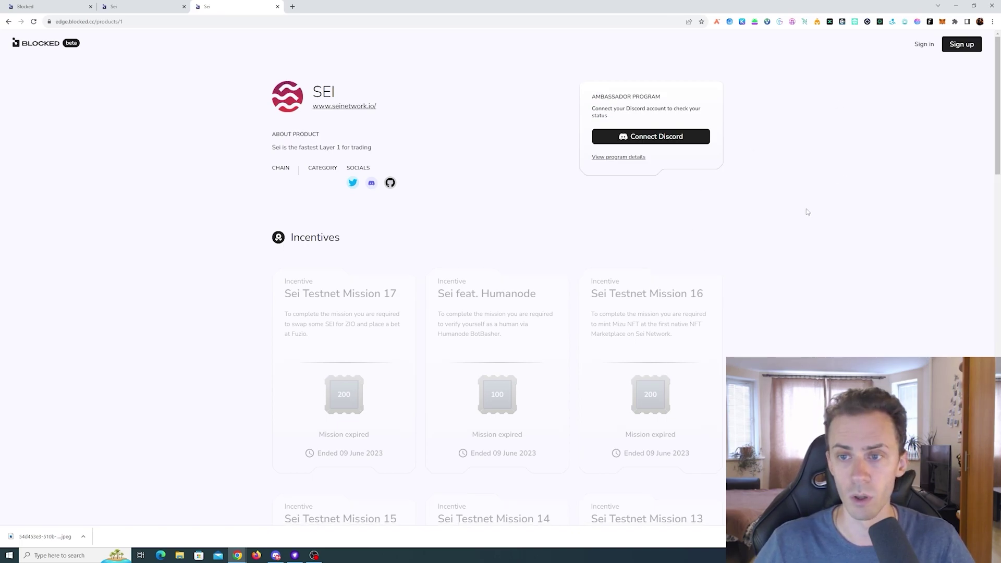
Log in via Connect Discord on the ambassador card and authorize on Discord.
click(675, 140)
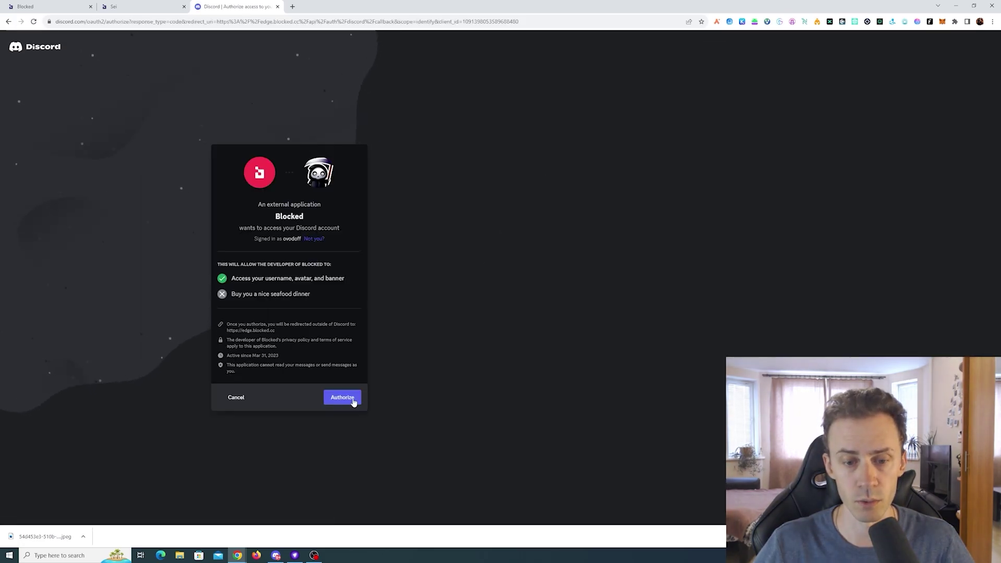
click(352, 400)
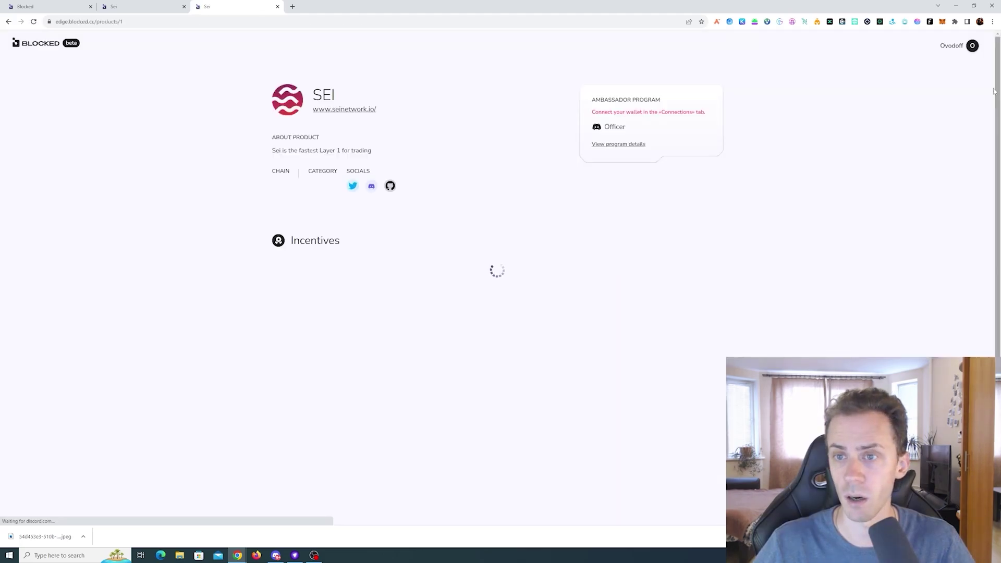
Connect the Leap wallet in the Connections panel, then close the panel.
click(968, 48)
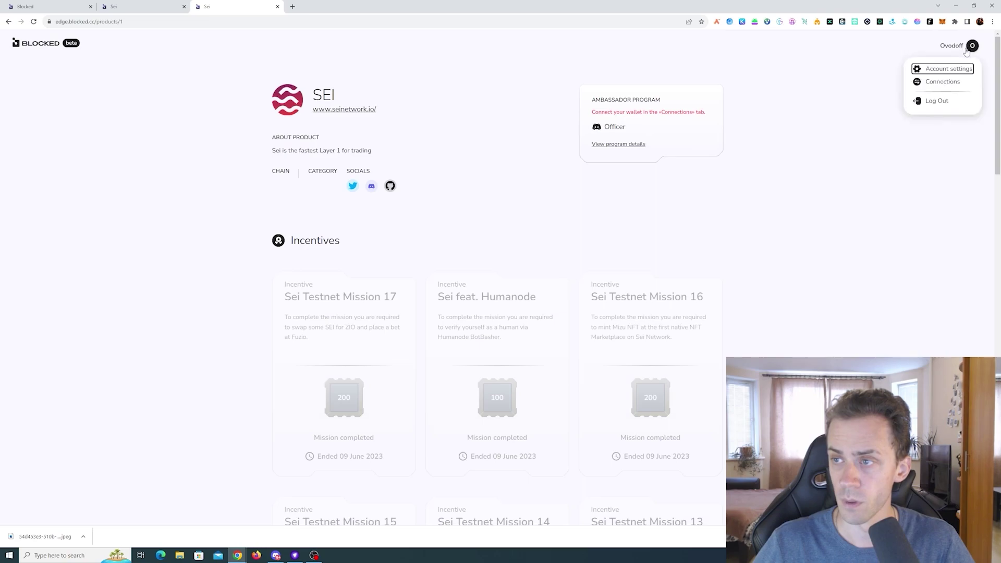
click(941, 82)
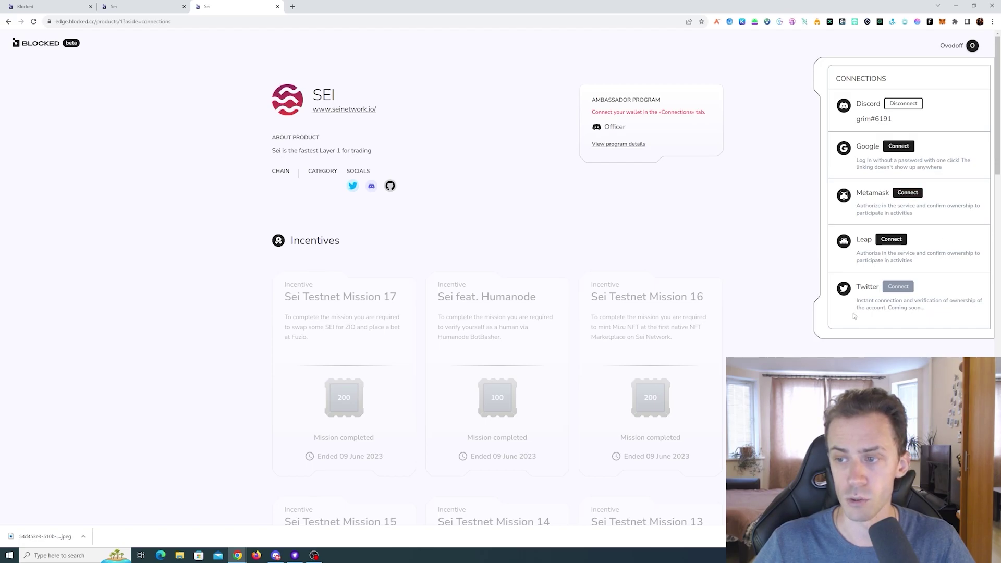
click(890, 239)
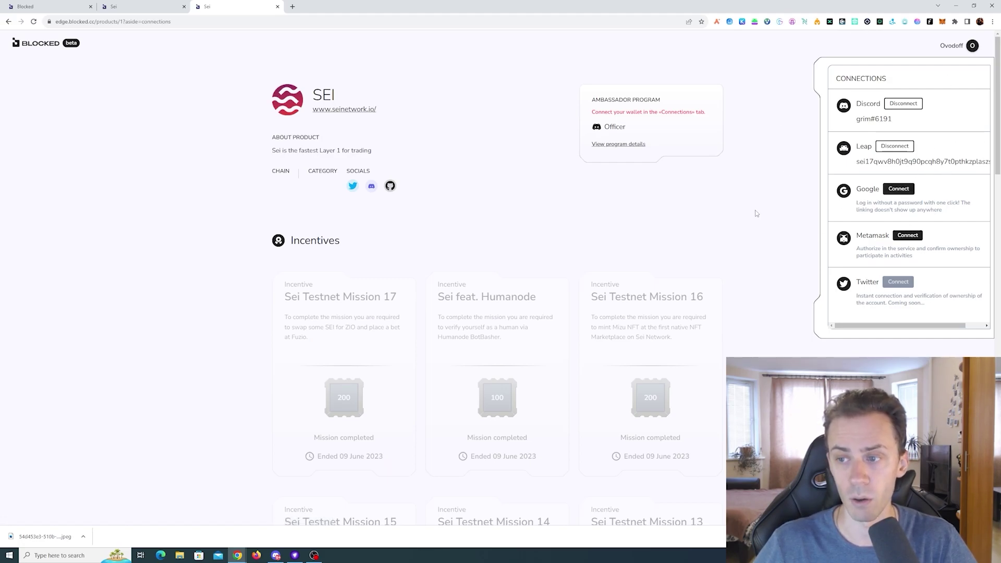
click(751, 169)
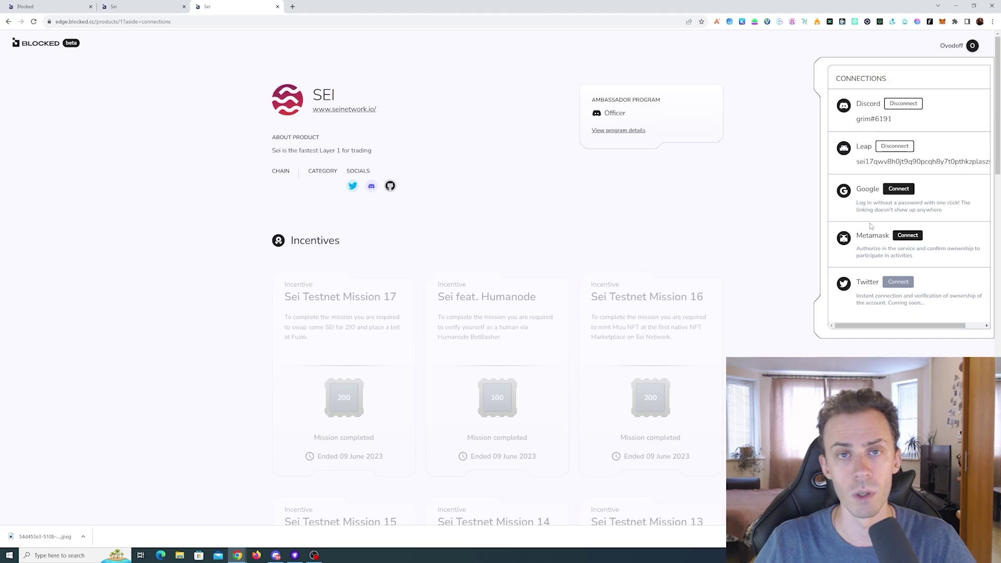
click(777, 202)
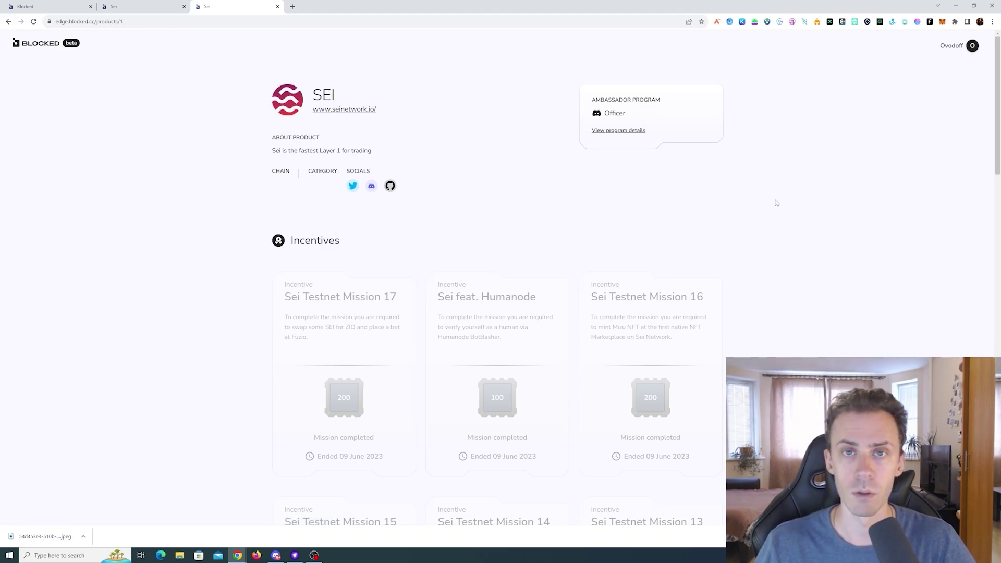